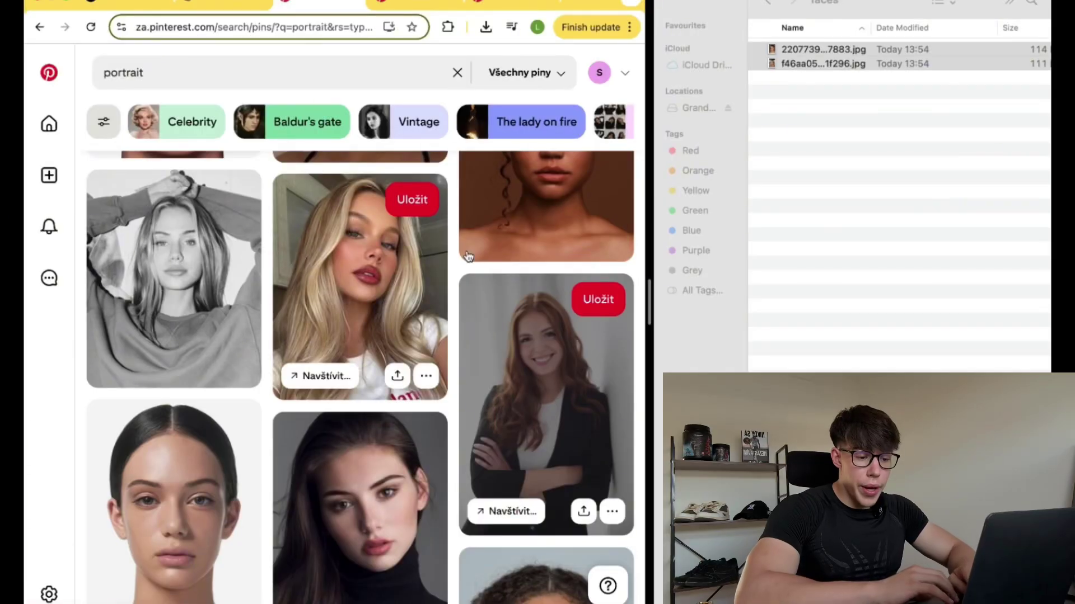
# Scroll through the Pinterest 'portrait' search results feed
pyautogui.scroll(-6, 449, 295)
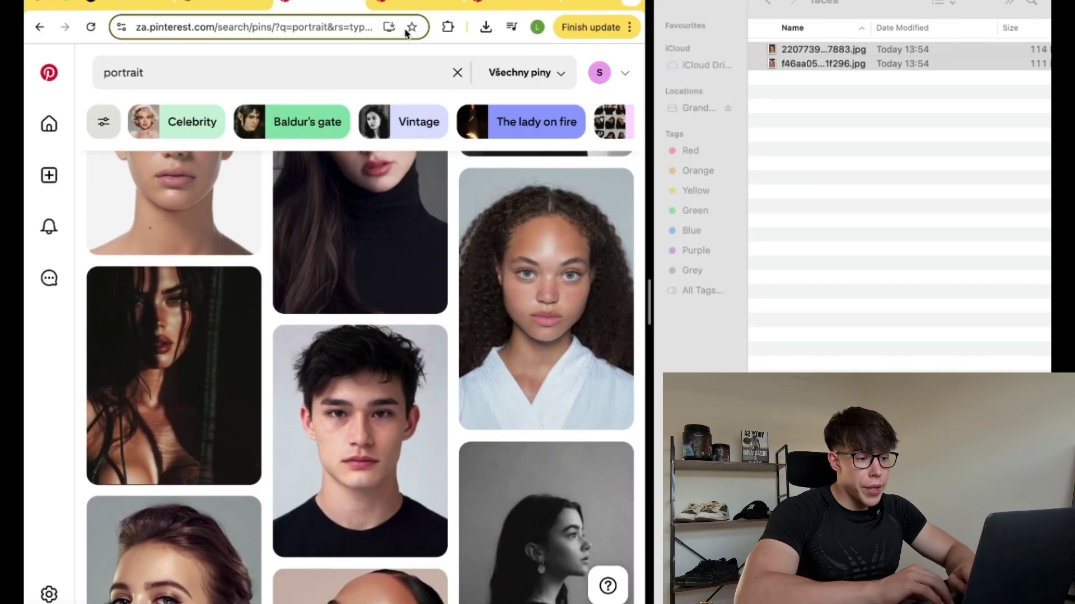
# Switch to the first reference pin's tab, then on to the next pin's tab
pyautogui.click(411, 7)
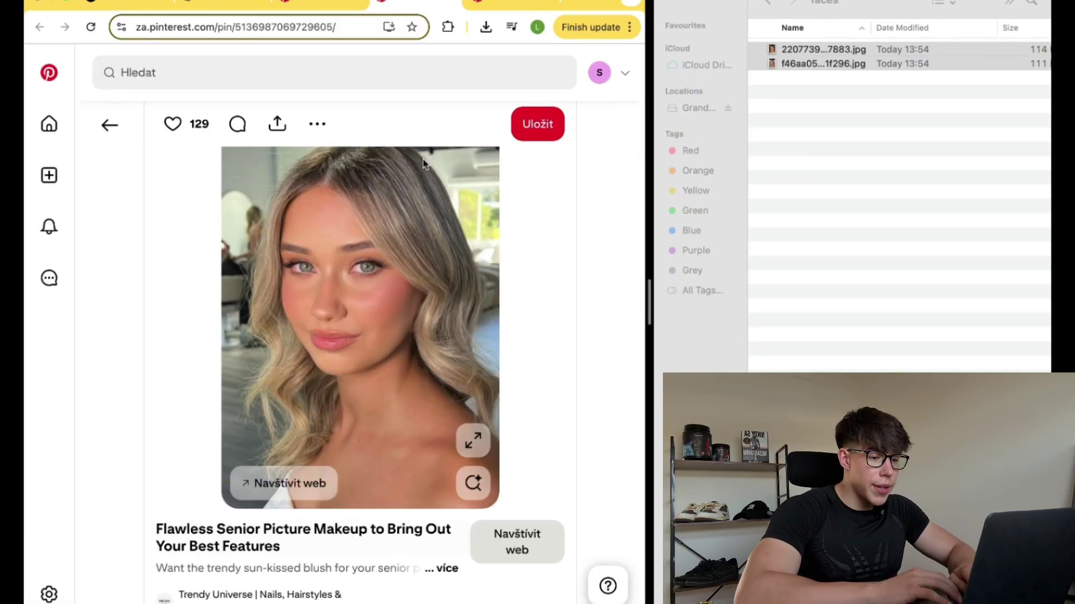
pyautogui.hotkey('ctrl', 'Tab')
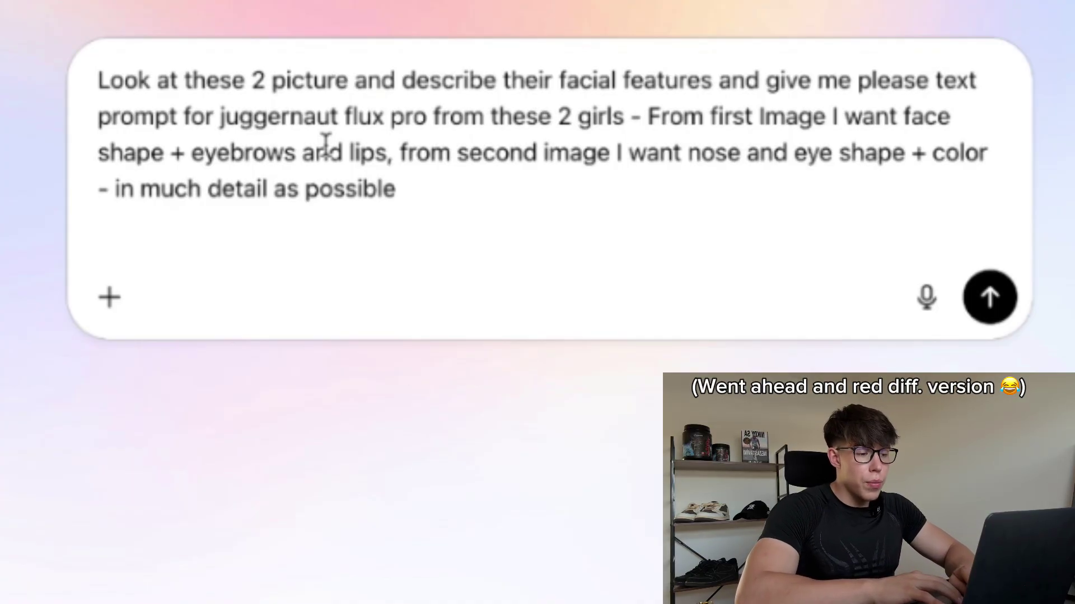
# Attach both reference face JPGs to the message and send the prompt to ChatGPT
pyautogui.click(110, 298)
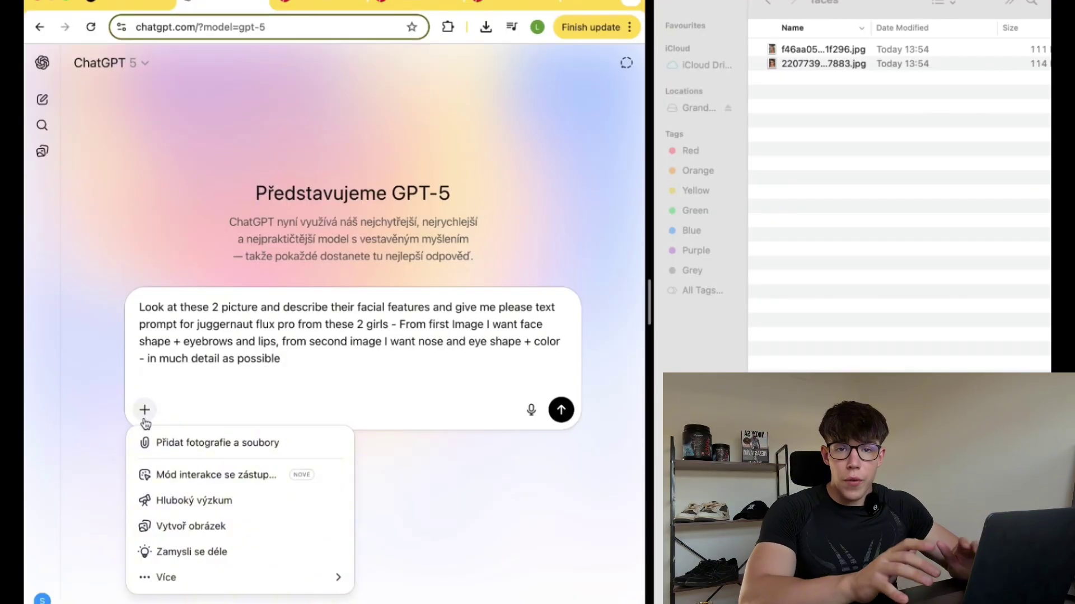
pyautogui.click(221, 452)
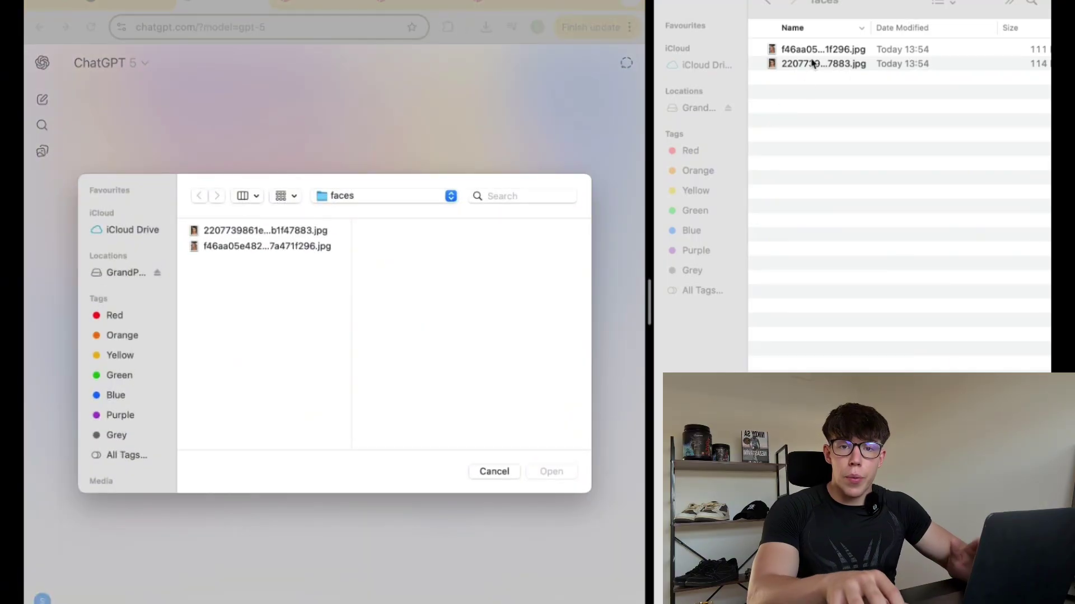
pyautogui.click(818, 49)
pyautogui.keyDown('shift'); pyautogui.click(825, 64); pyautogui.keyUp('shift')
pyautogui.moveTo(825, 65); pyautogui.dragTo(296, 262)
pyautogui.click(558, 472)
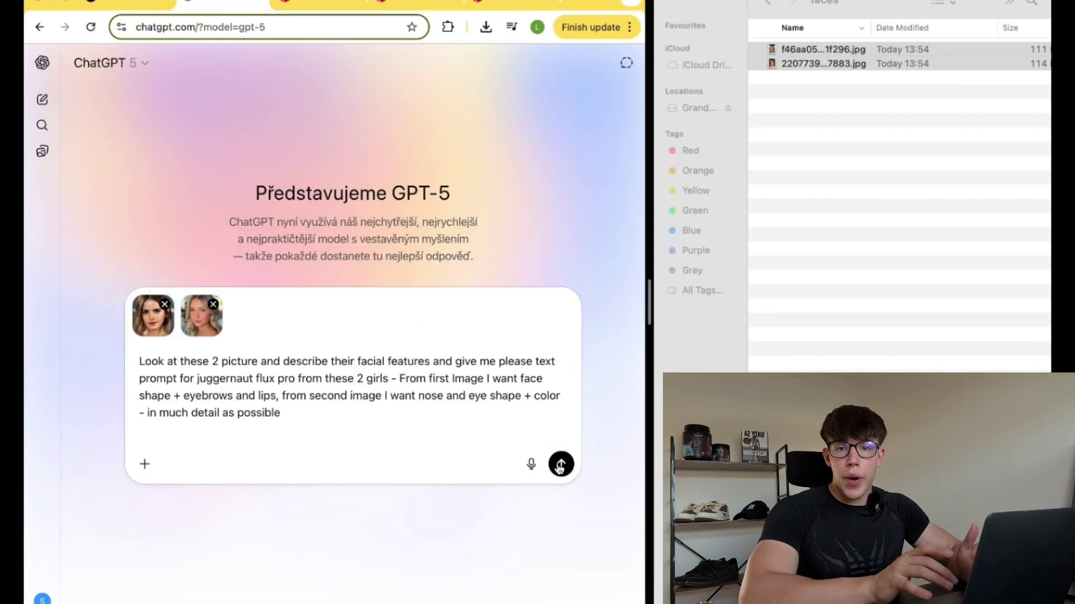
pyautogui.click(559, 463)
# Read the facial-feature breakdown and copy the combined Juggernaut/Flux prompt
pyautogui.scroll(-5, 418, 303)
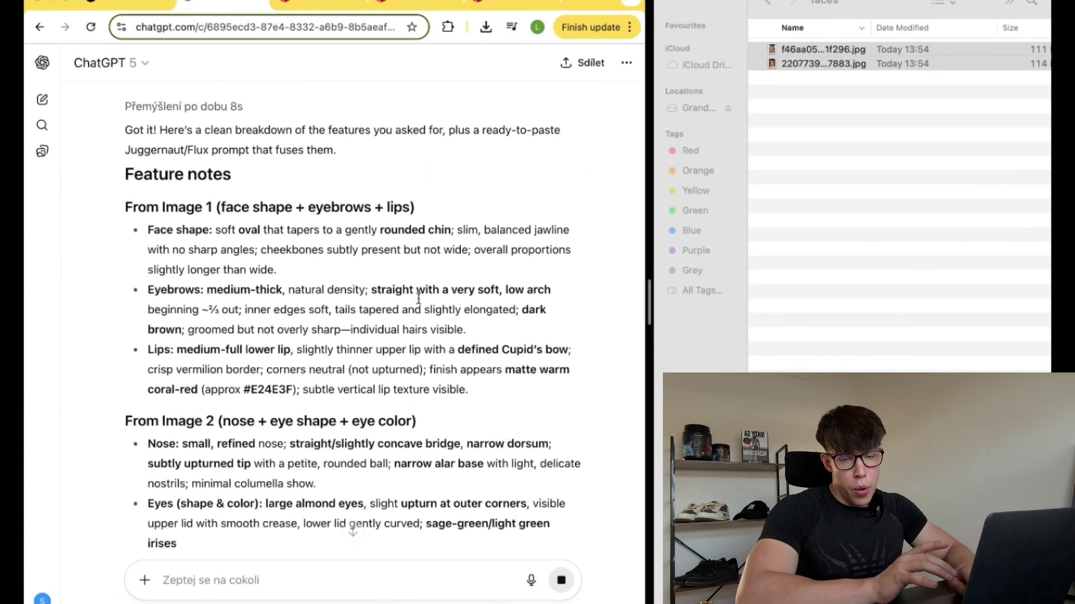
pyautogui.scroll(-4, 418, 298)
pyautogui.scroll(-2, 419, 301)
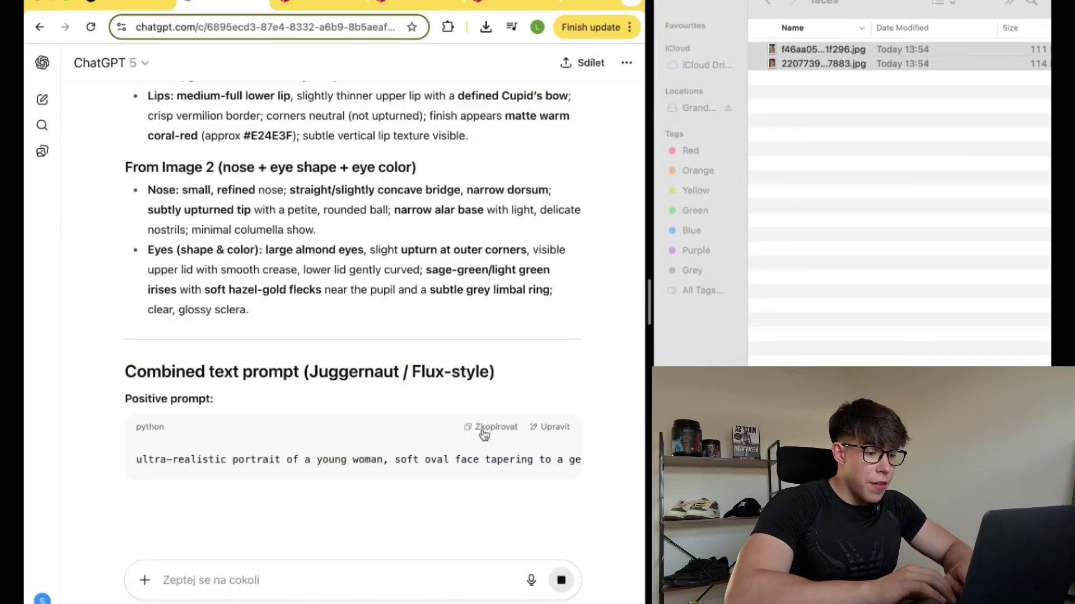
pyautogui.click(482, 431)
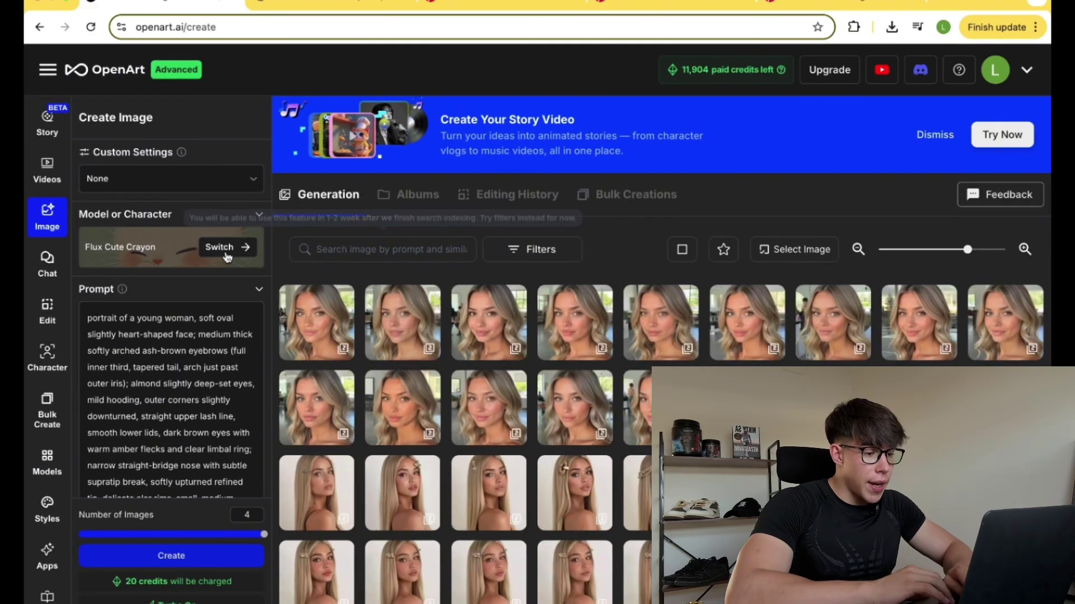
# Switch the model to Juggernaut Flux Pro and replace the prompt with the copied ChatGPT prompt
pyautogui.click(236, 253)
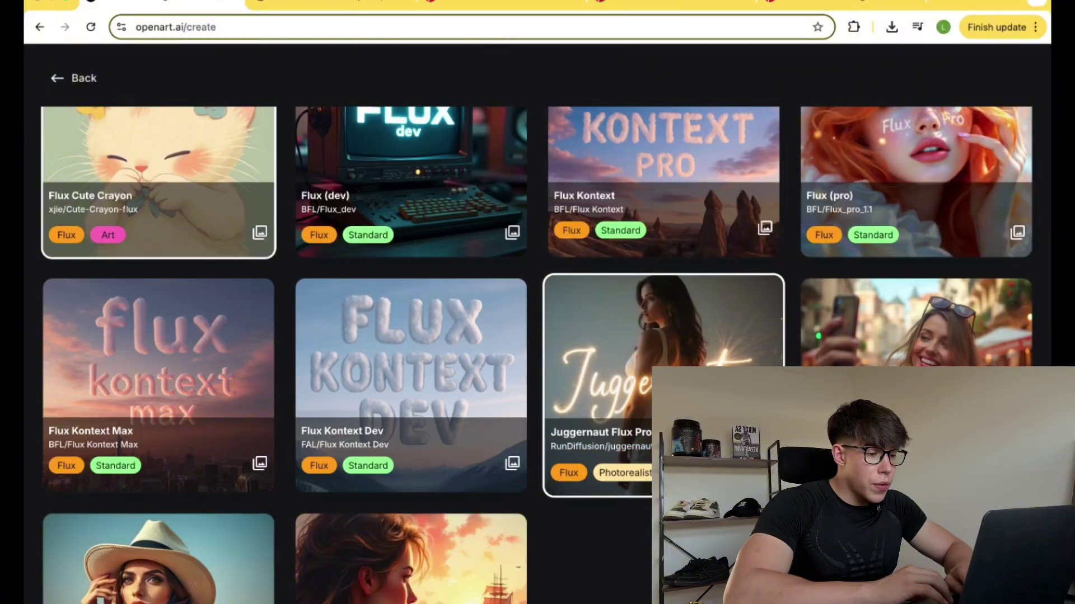
pyautogui.click(599, 386)
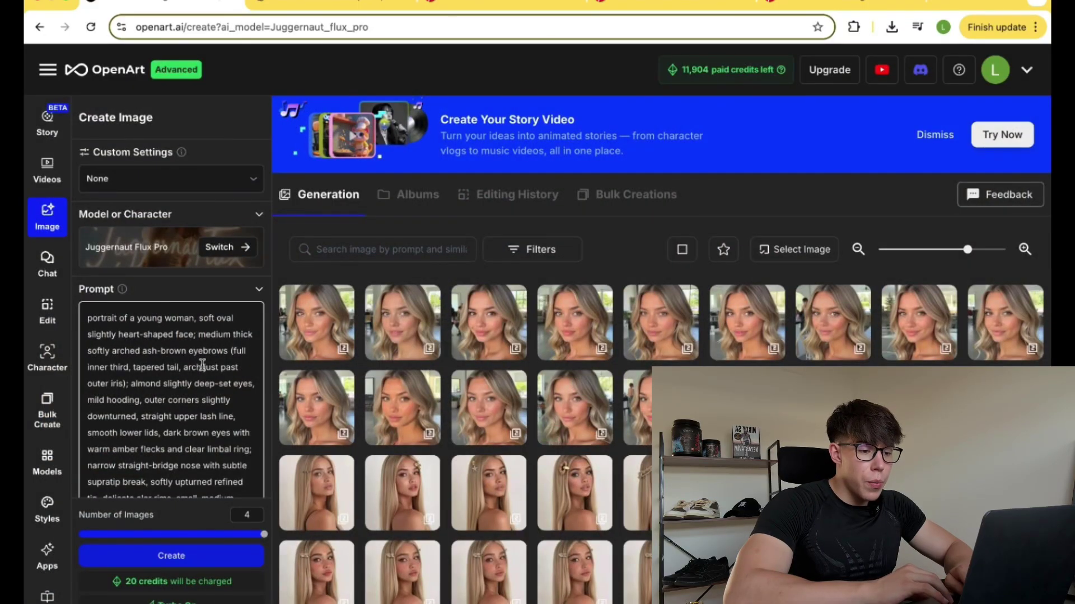
pyautogui.hotkey('ctrl', 'a')
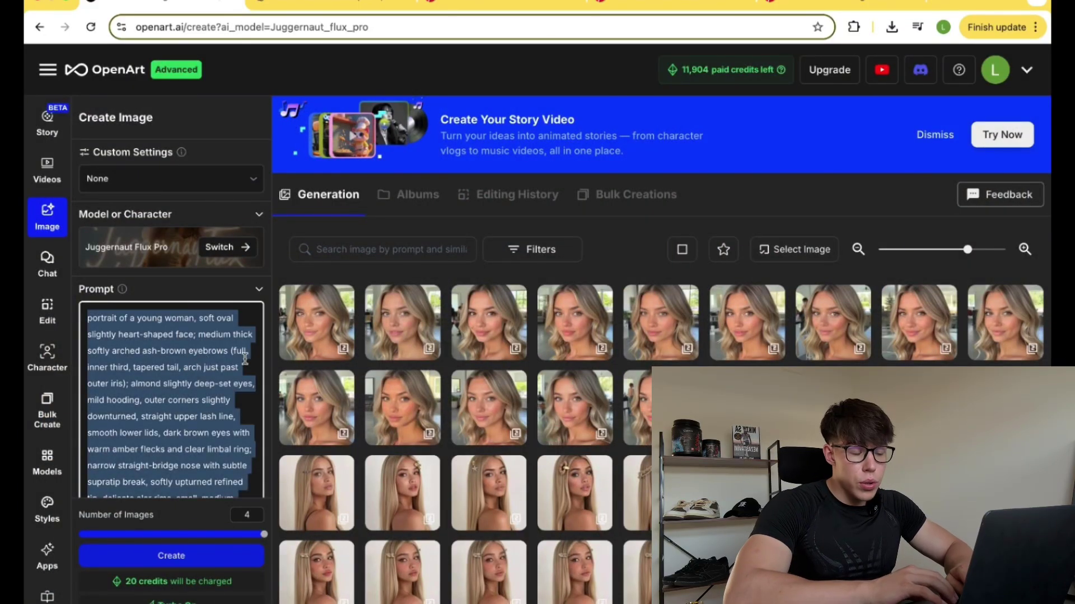
pyautogui.hotkey('ctrl', 'v')
# Set Upscale to 2x in the advanced settings and generate the 768×1024 portraits
pyautogui.scroll(-10, 187, 487)
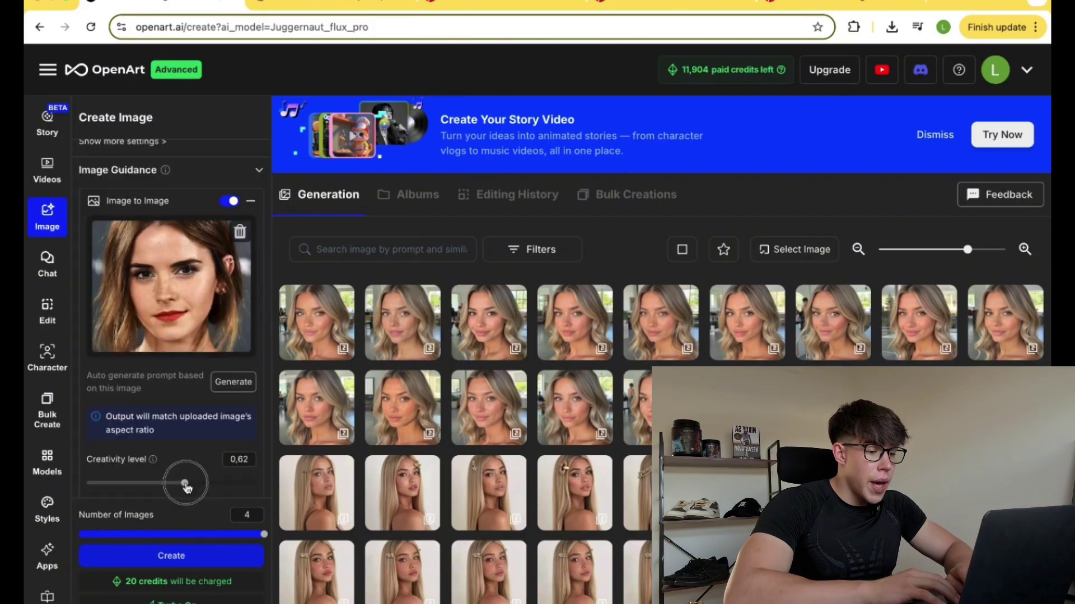
pyautogui.scroll(-3, 191, 481)
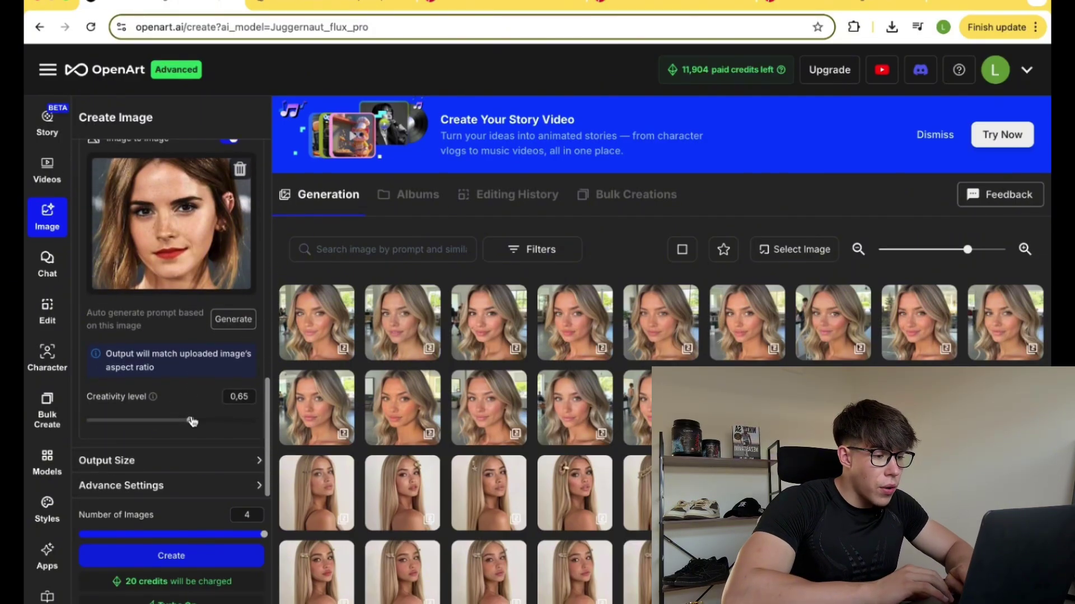
pyautogui.click(182, 469)
pyautogui.scroll(-3, 181, 481)
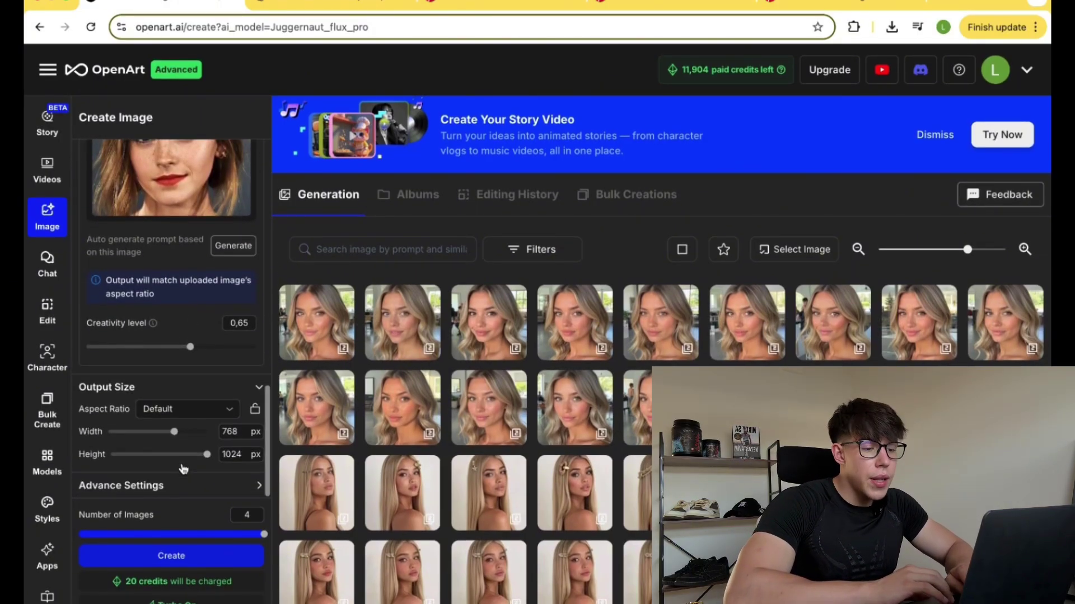
pyautogui.click(179, 485)
pyautogui.scroll(-3, 178, 489)
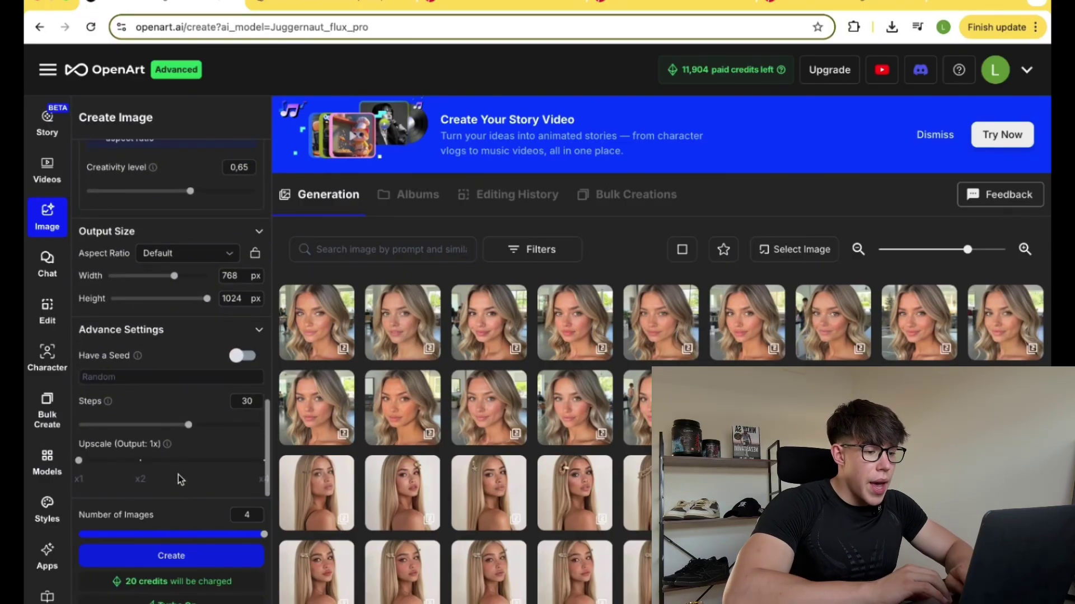
pyautogui.click(141, 461)
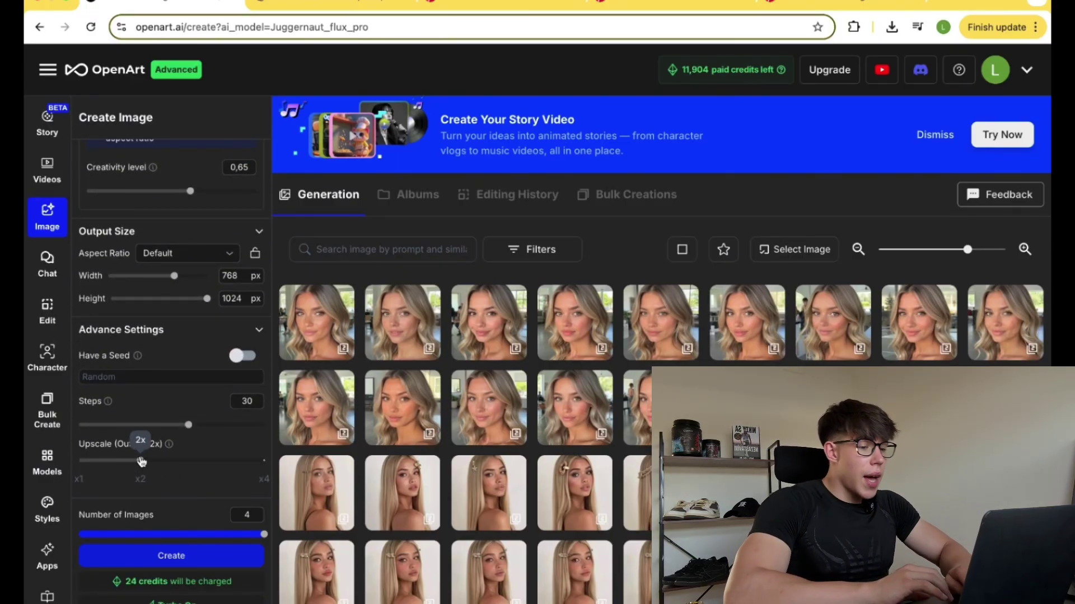
pyautogui.click(186, 557)
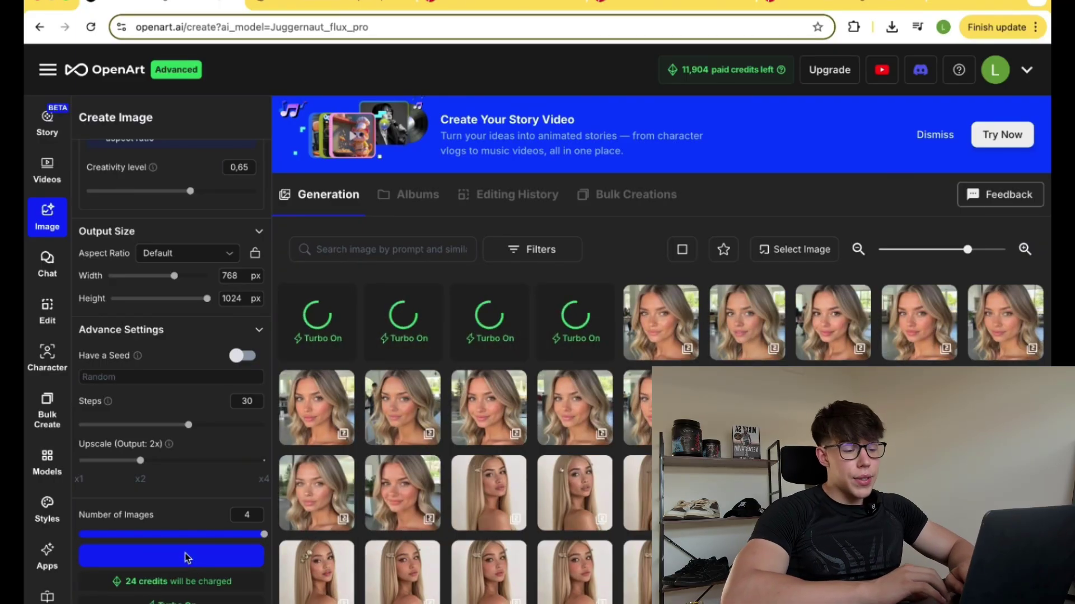
pyautogui.scroll(10, 171, 392)
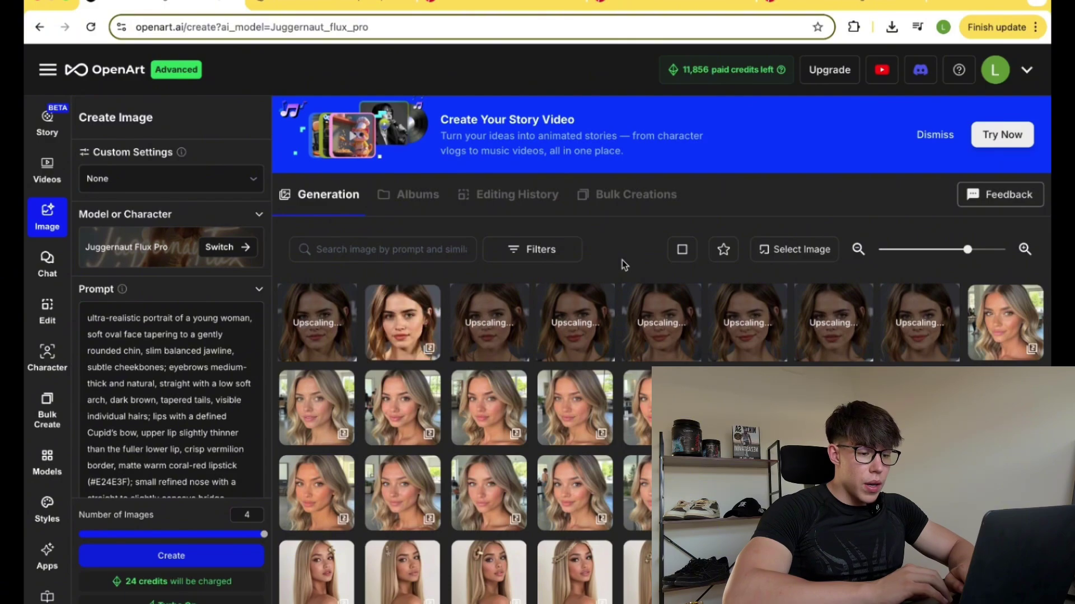
# Compare the X2 and Original versions, then download the upscaled bob-haired woman's portrait
pyautogui.click(844, 335)
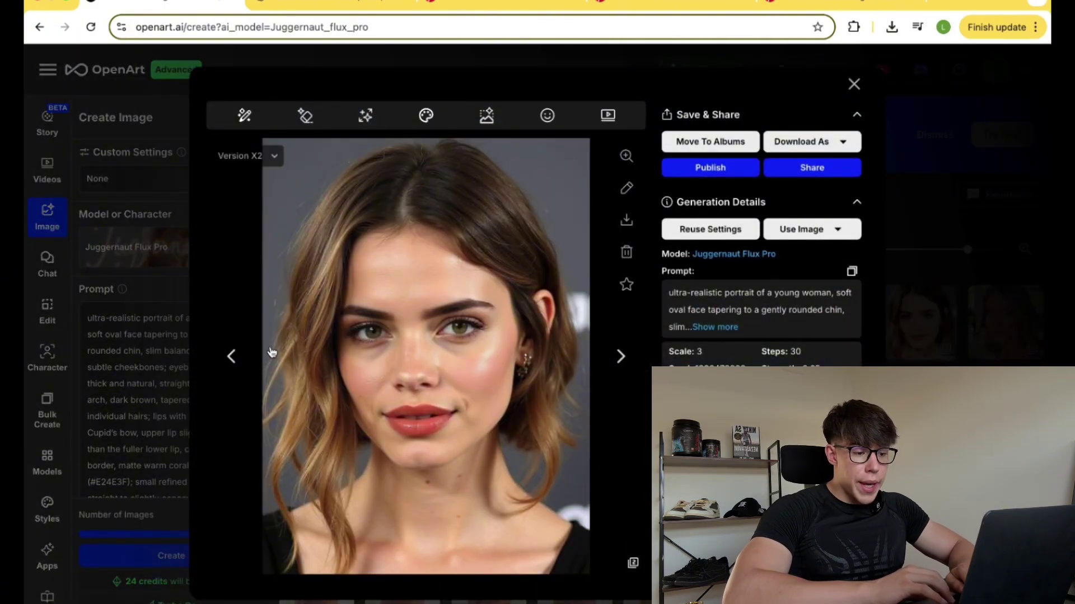
pyautogui.click(234, 356)
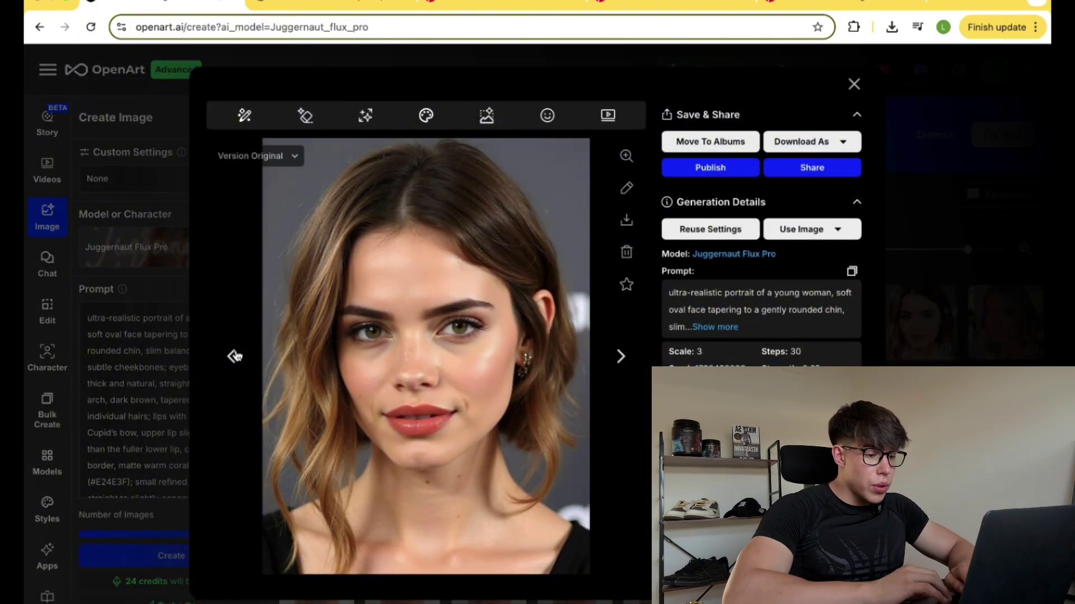
pyautogui.click(233, 356)
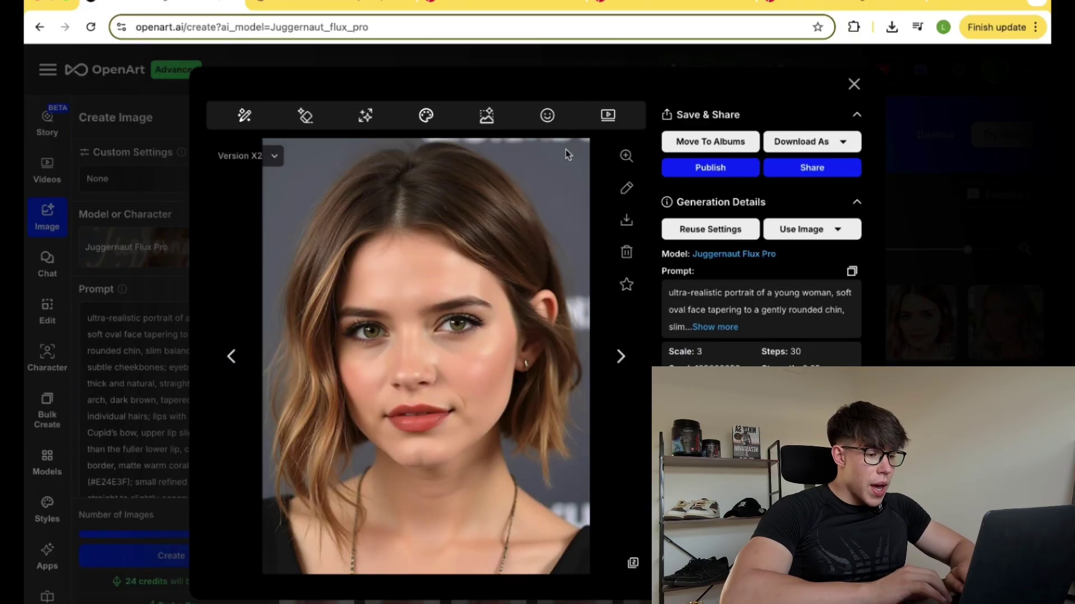
pyautogui.click(626, 223)
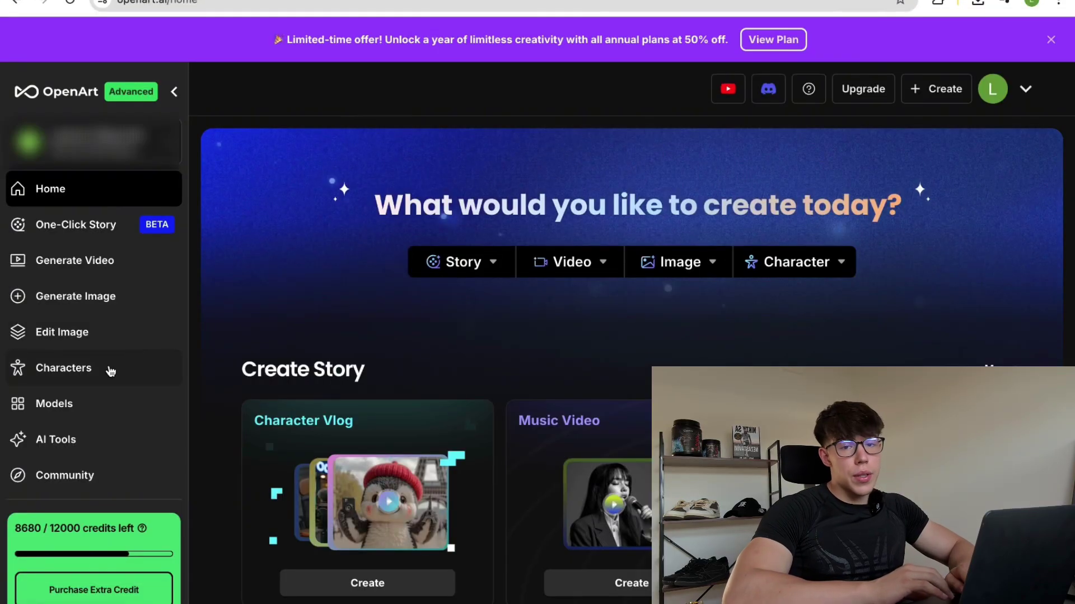
# Create the 'Test Model' character from the saved face JPEG in the faces folder
pyautogui.click(111, 372)
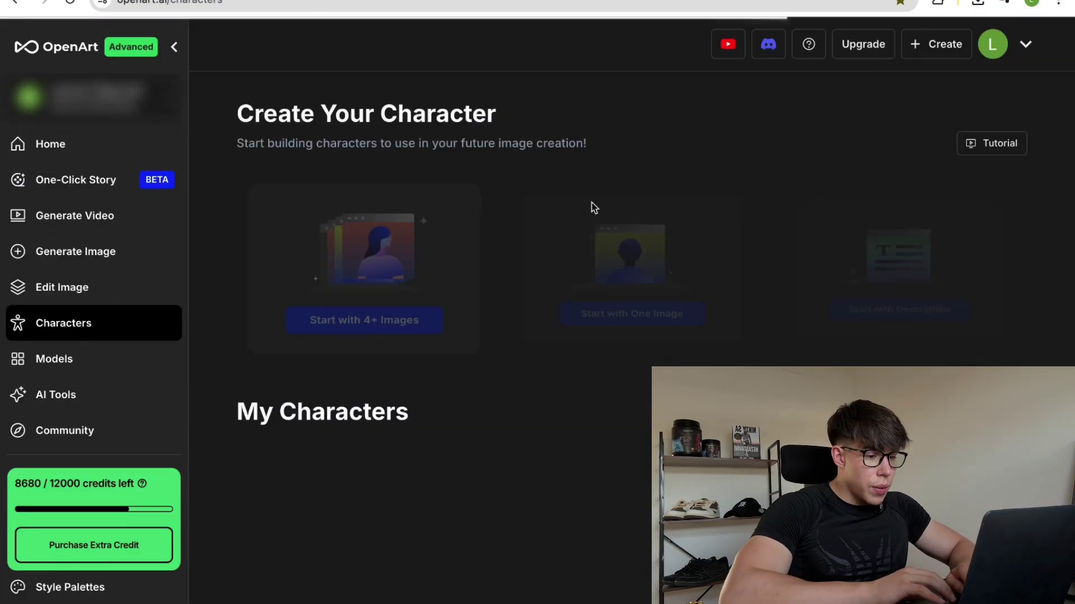
pyautogui.click(616, 305)
pyautogui.write('Test Model')
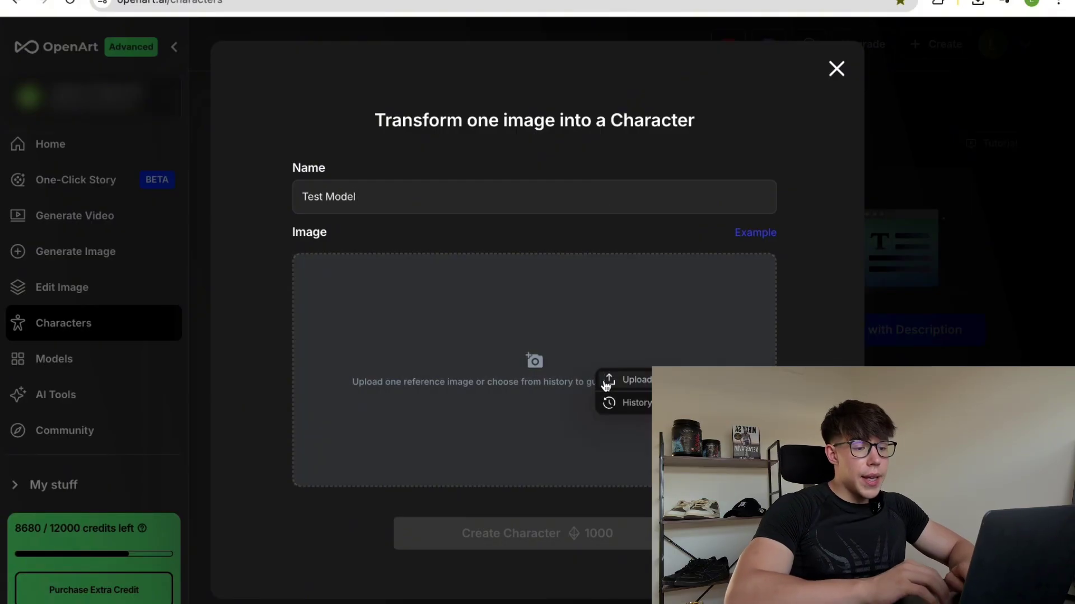
pyautogui.click(582, 319)
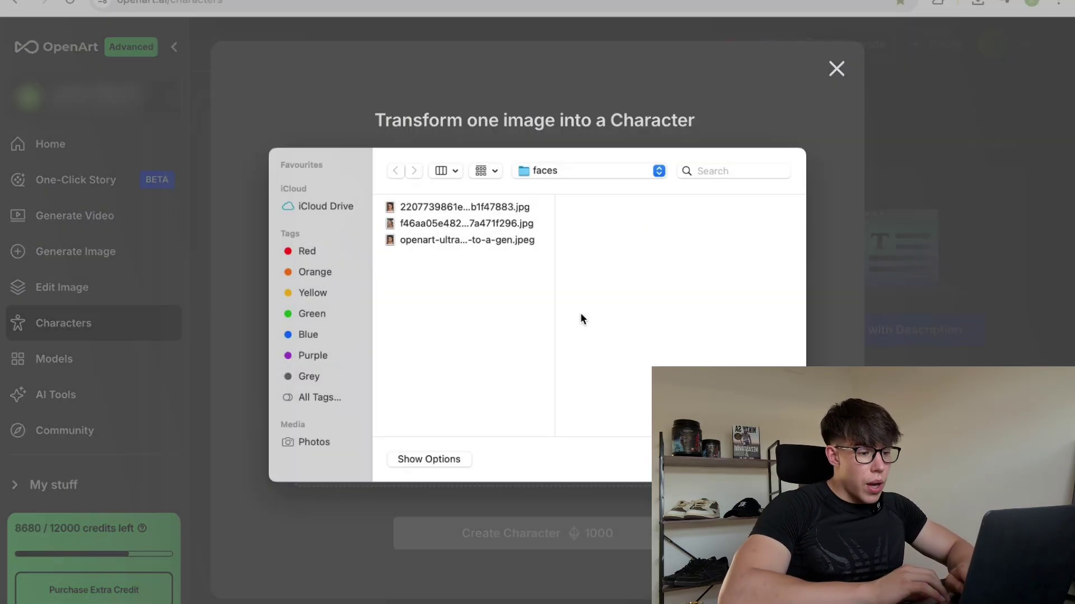
pyautogui.click(502, 247)
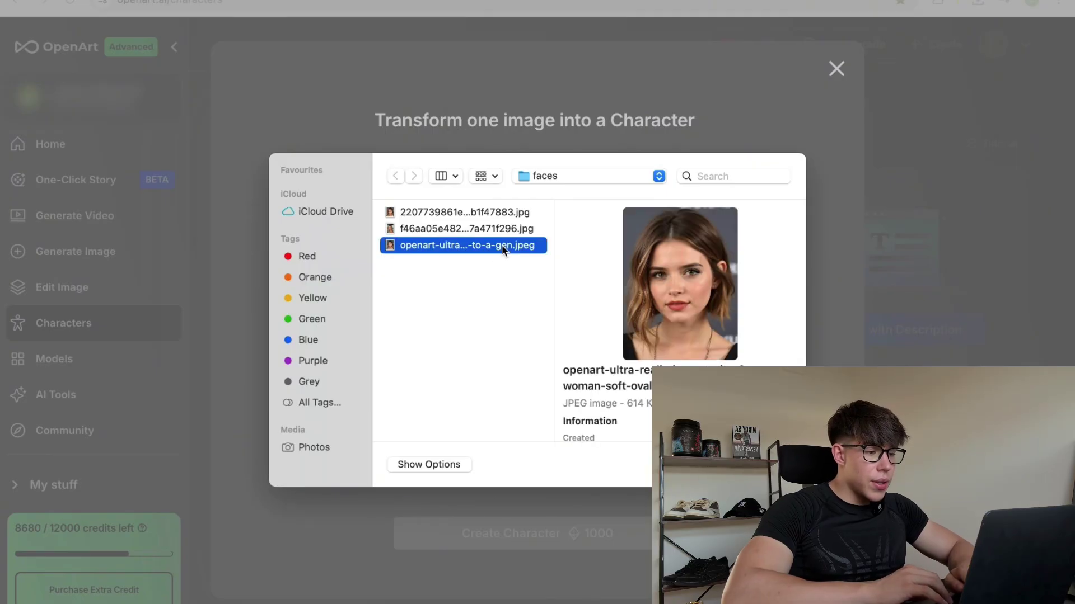
pyautogui.press('Return')
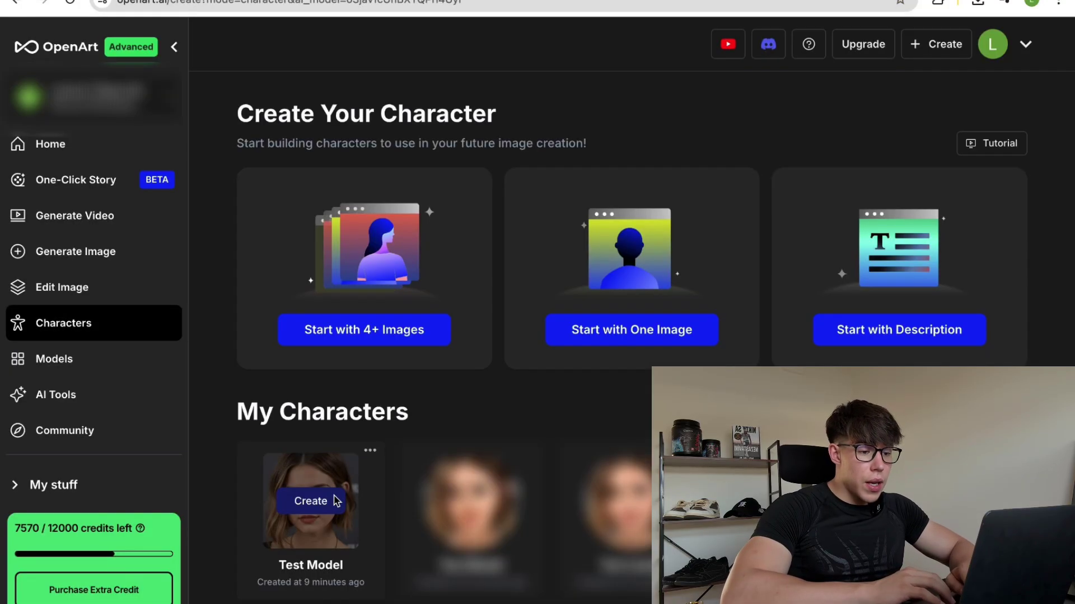
# Rewrite Test Model's prompt for full-body white-bikini shots, adjust Prompt Adherence, and generate five images
pyautogui.click(310, 501)
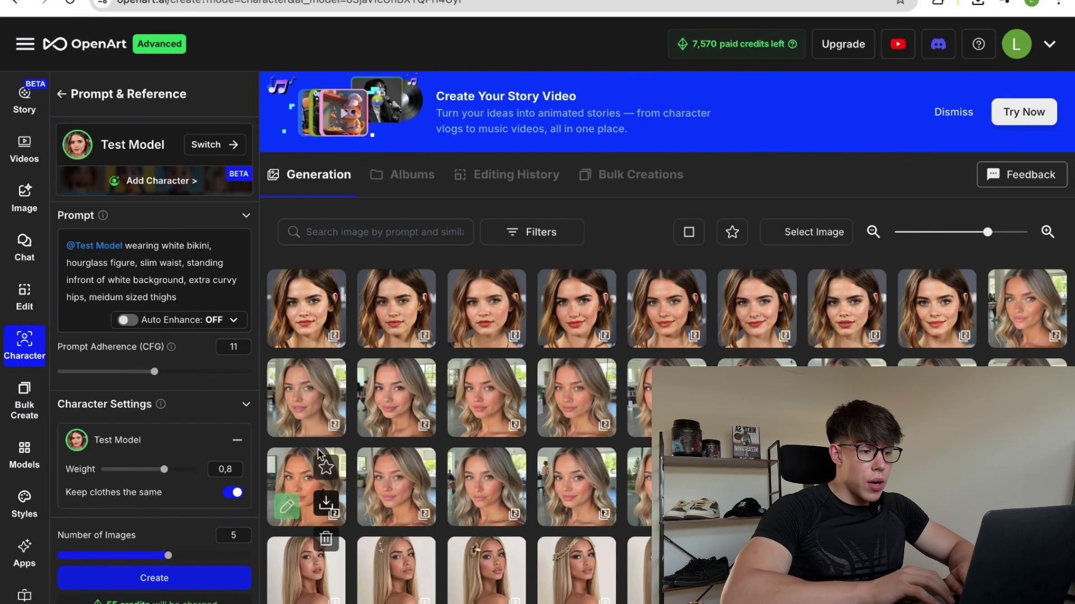
pyautogui.click(158, 262)
pyautogui.moveTo(127, 248); pyautogui.dragTo(191, 302)
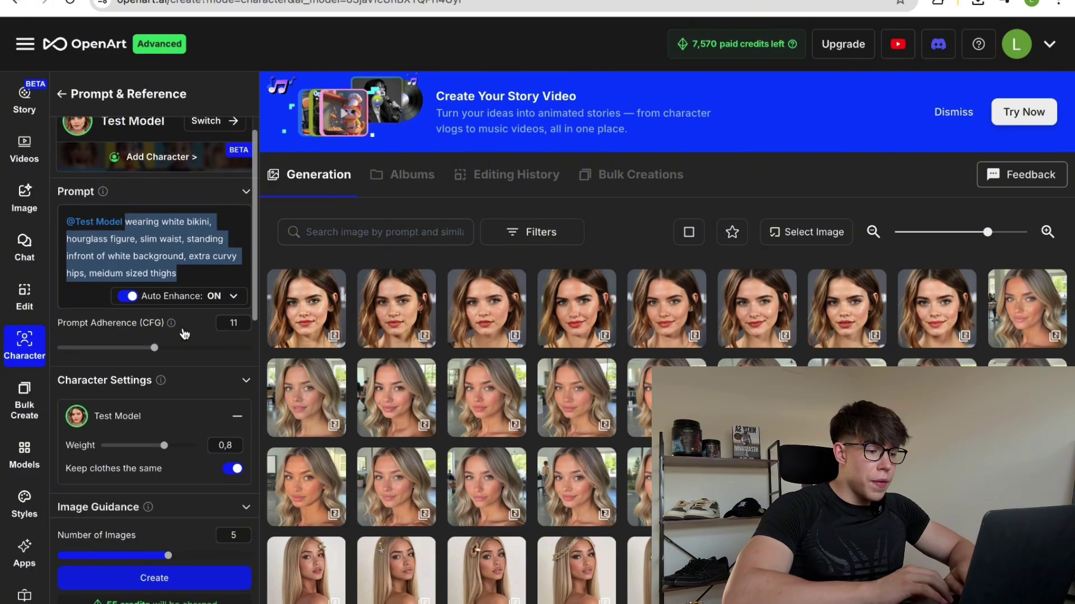
pyautogui.scroll(-1, 184, 334)
pyautogui.moveTo(154, 322)
pyautogui.mouseDown()
pyautogui.moveTo(140, 327)
pyautogui.moveTo(155, 327)
pyautogui.mouseUp()
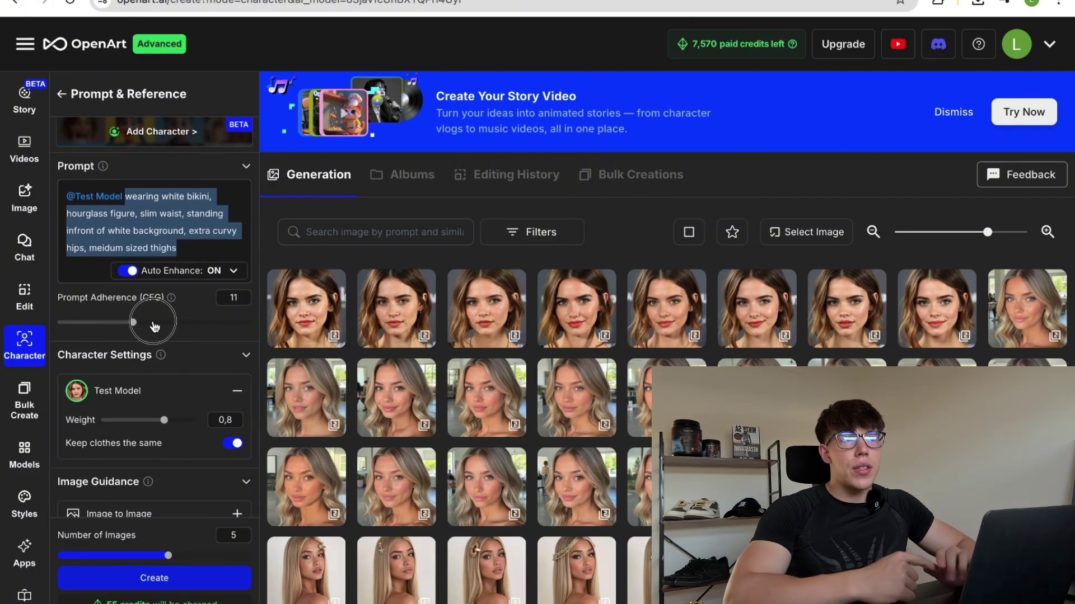
pyautogui.scroll(-2, 155, 326)
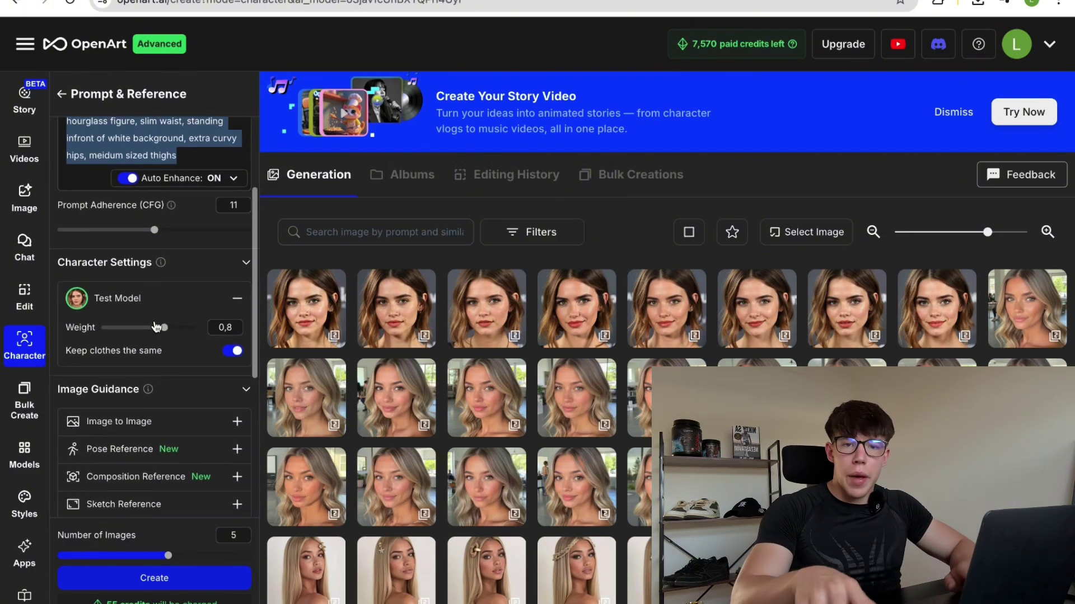
pyautogui.scroll(-5, 162, 327)
pyautogui.click(207, 578)
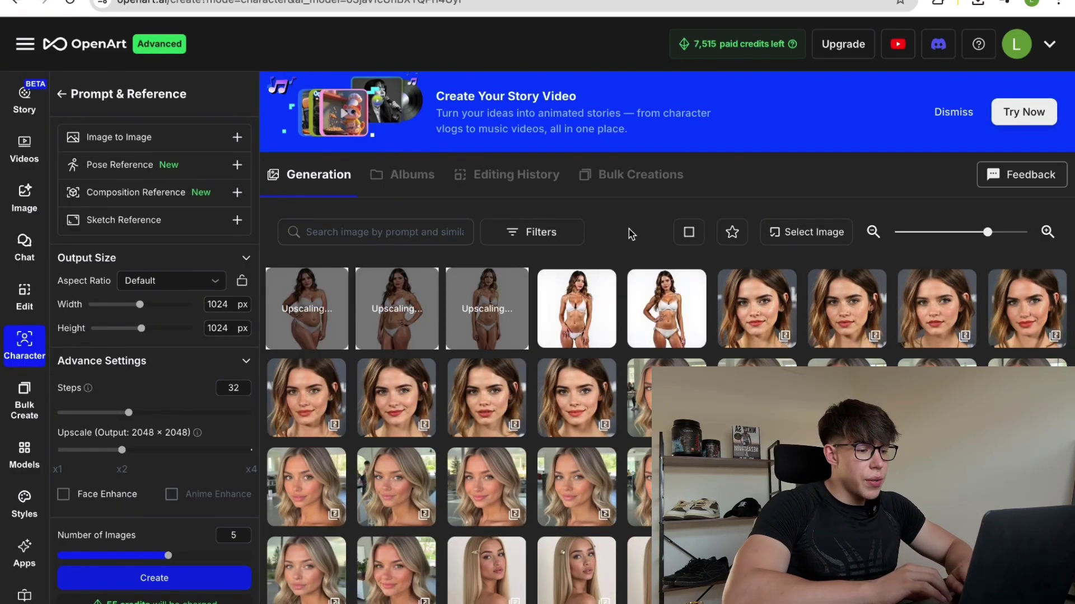
# Browse through the generated white-bikini images in the detail viewer
pyautogui.click(671, 292)
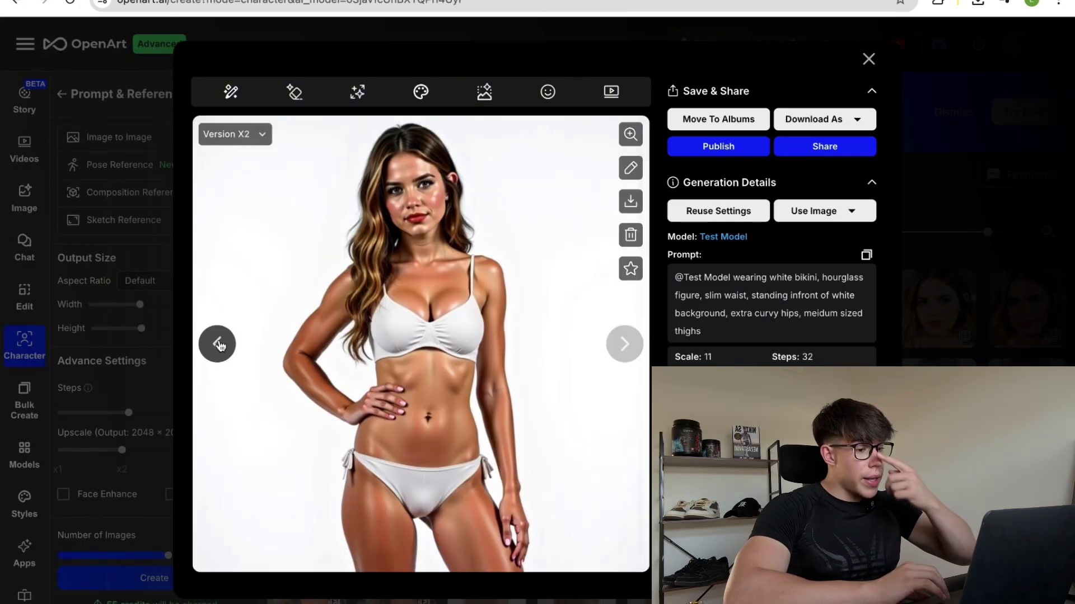
pyautogui.click(218, 344)
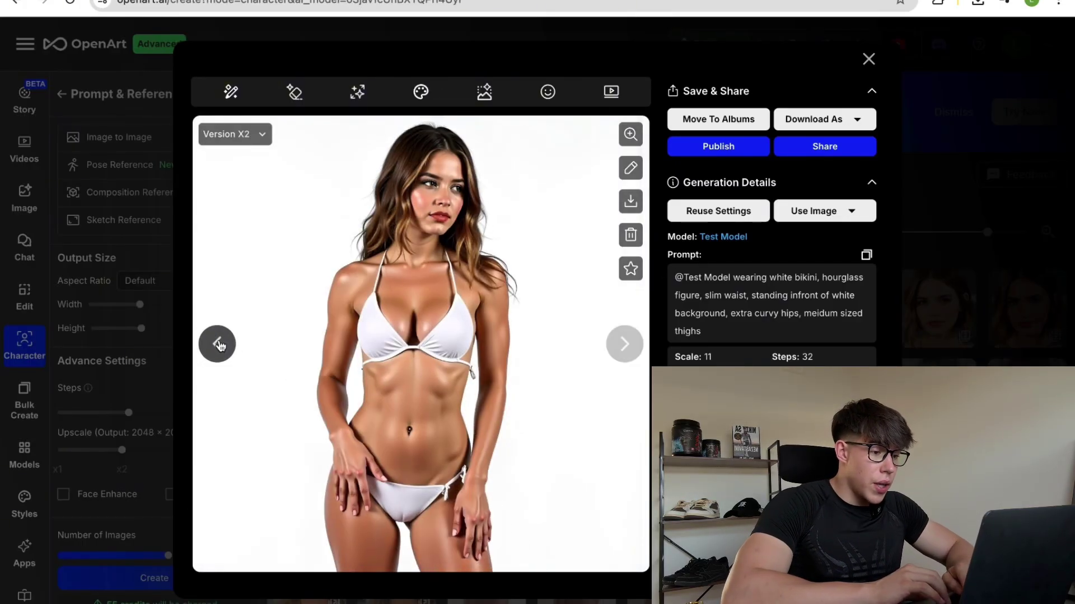
pyautogui.click(218, 344)
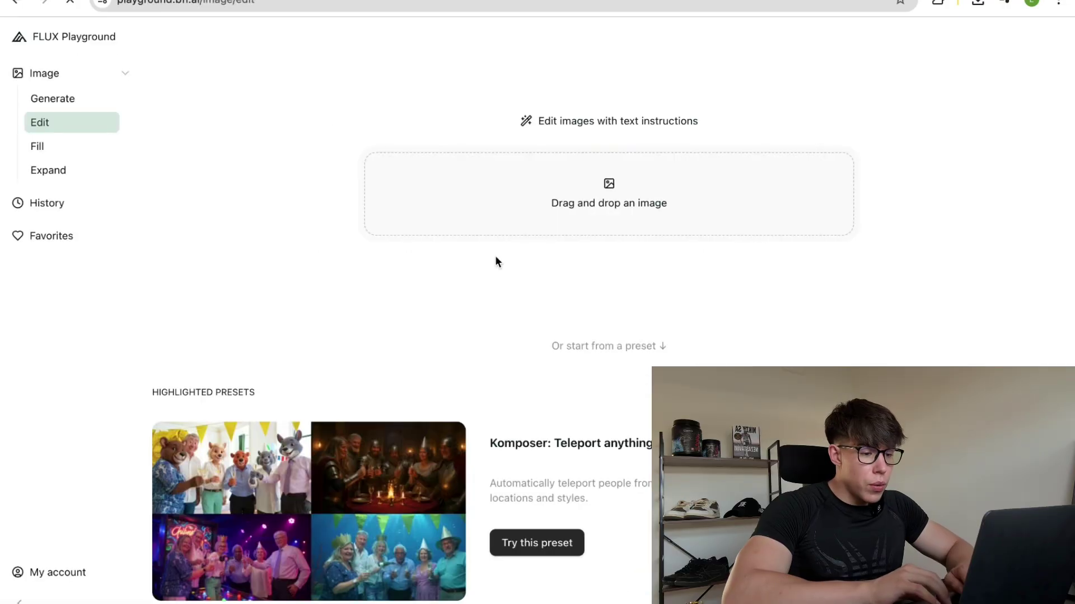
# Upload the upscaled white-bikini JPG and submit the pasted beach-scene edit prompt
pyautogui.click(527, 204)
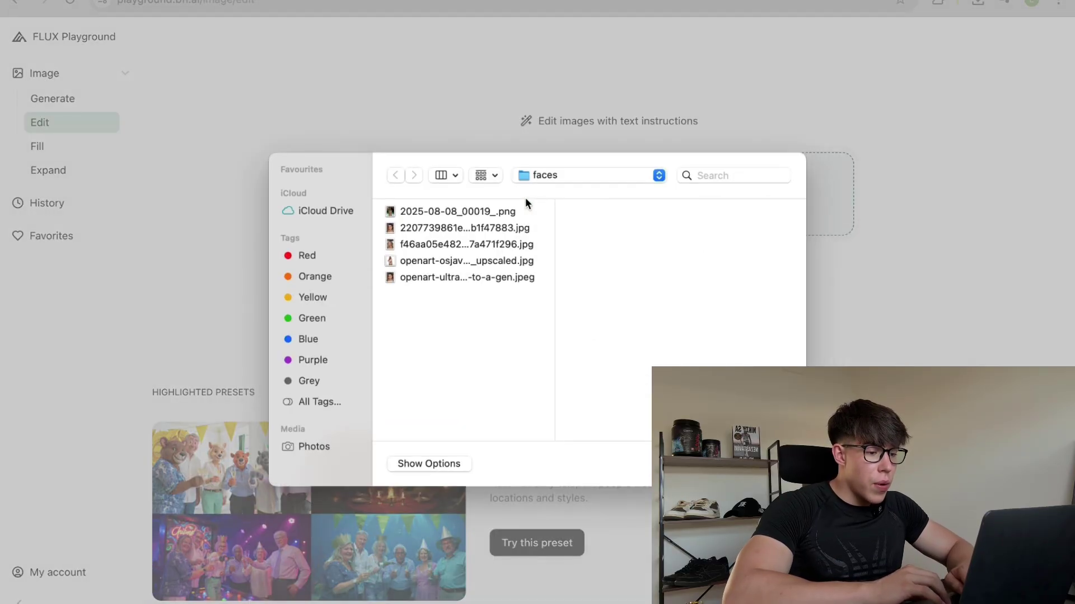
pyautogui.click(492, 265)
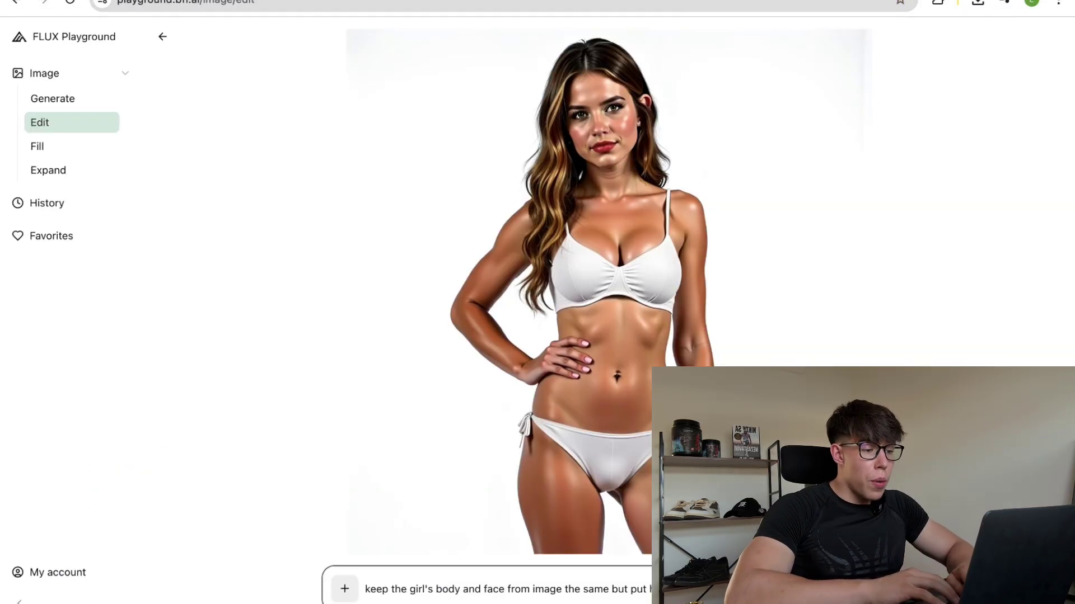
pyautogui.press('super+v')
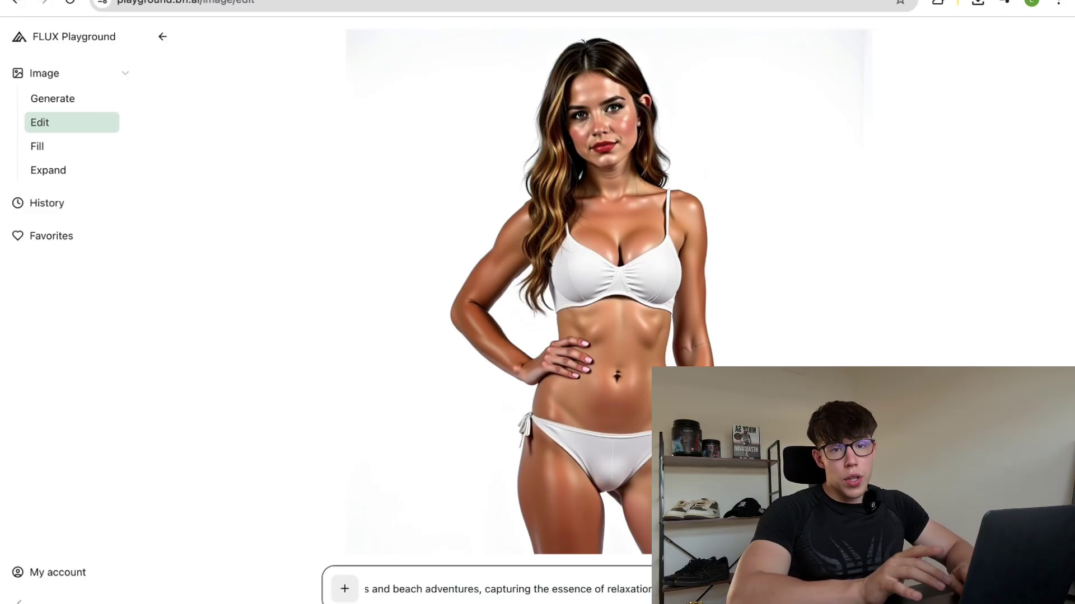
pyautogui.press('Return')
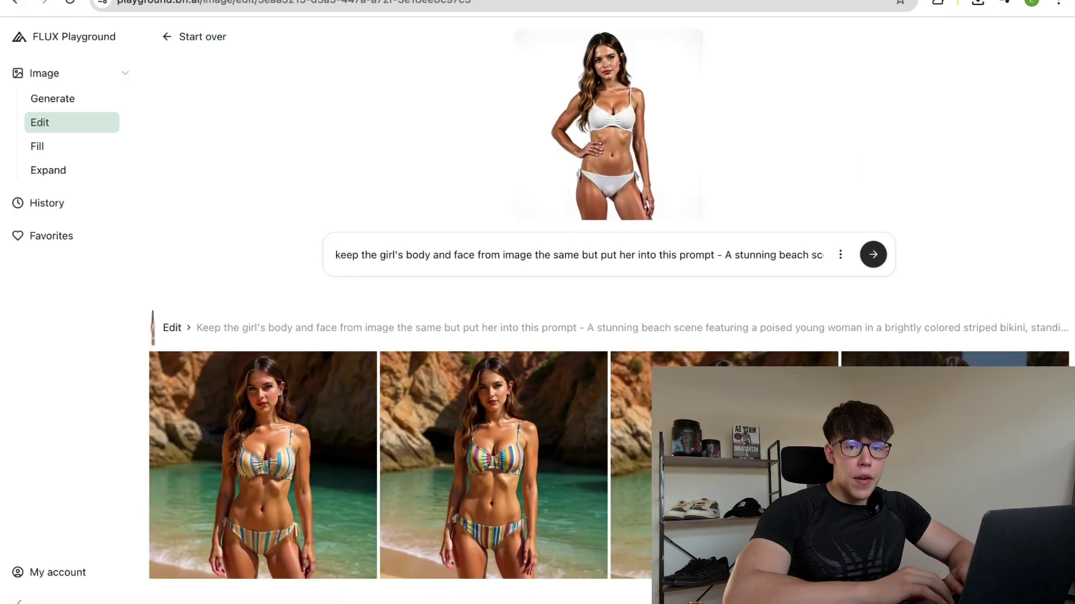
# Browse the beach-cove results and download the striped-bikini image
pyautogui.click(630, 358)
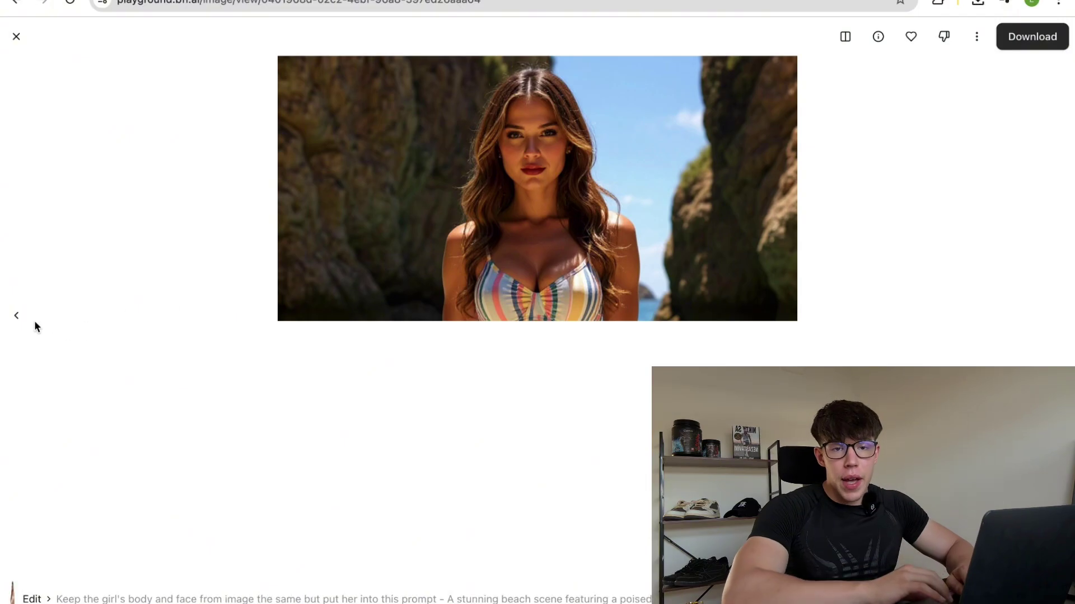
pyautogui.click(25, 322)
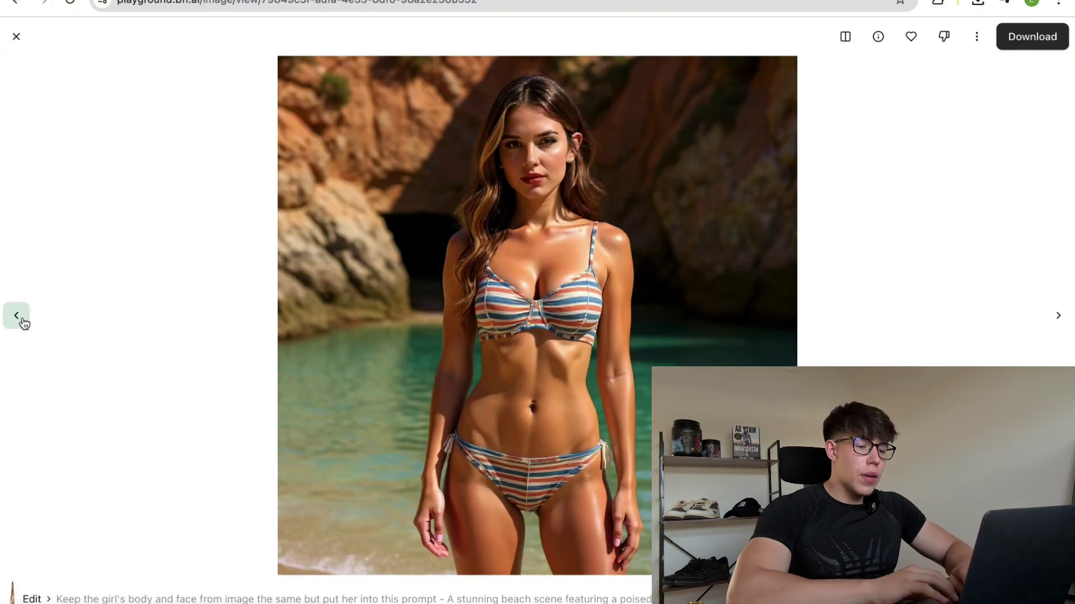
pyautogui.click(24, 323)
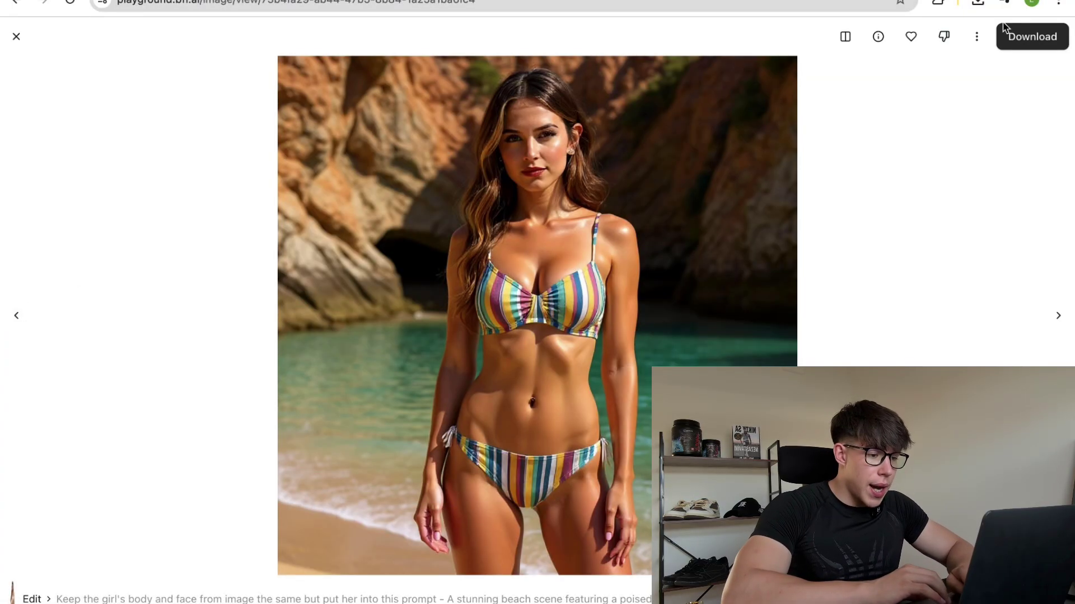
pyautogui.click(1032, 36)
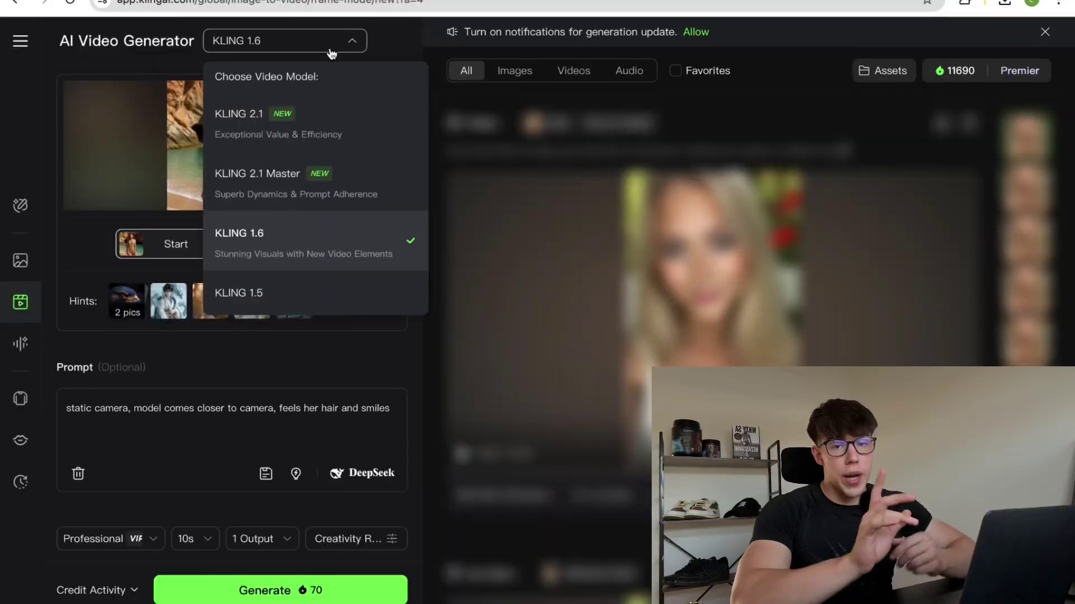
# Select KLING 2.1 Master as the video generation model
pyautogui.click(301, 178)
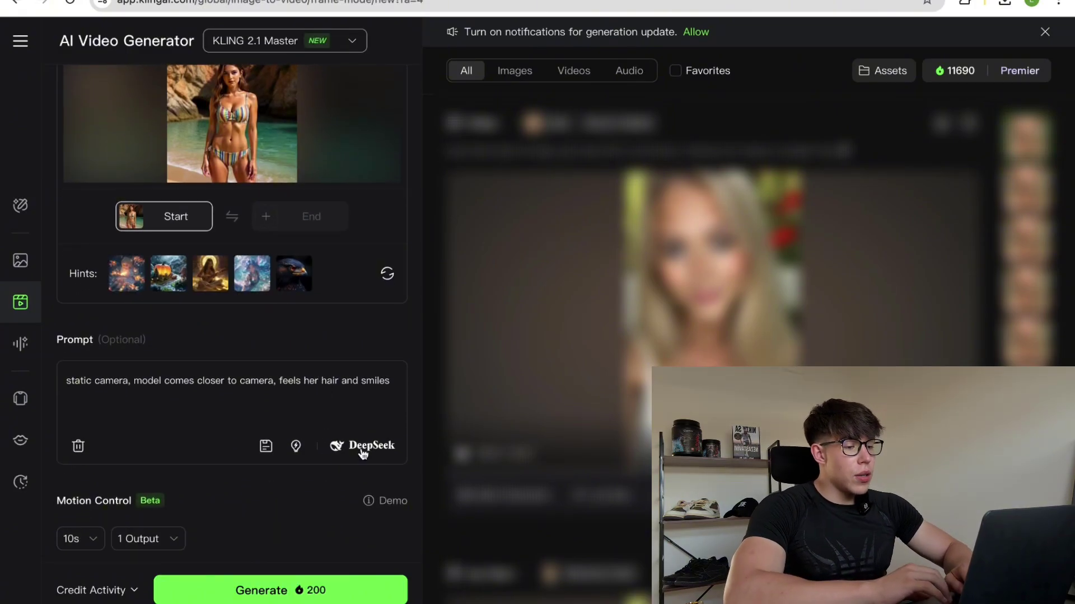
# Swap in DeepSeek's rewritten prompt of the striped-bikini woman walking toward camera, then generate the video
pyautogui.click(364, 447)
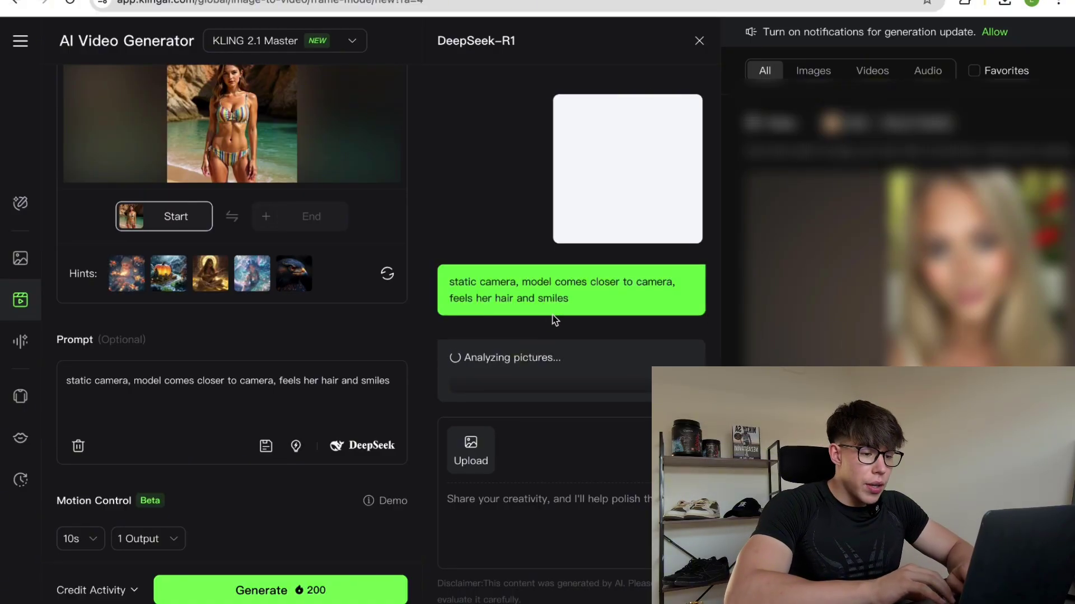
pyautogui.click(644, 385)
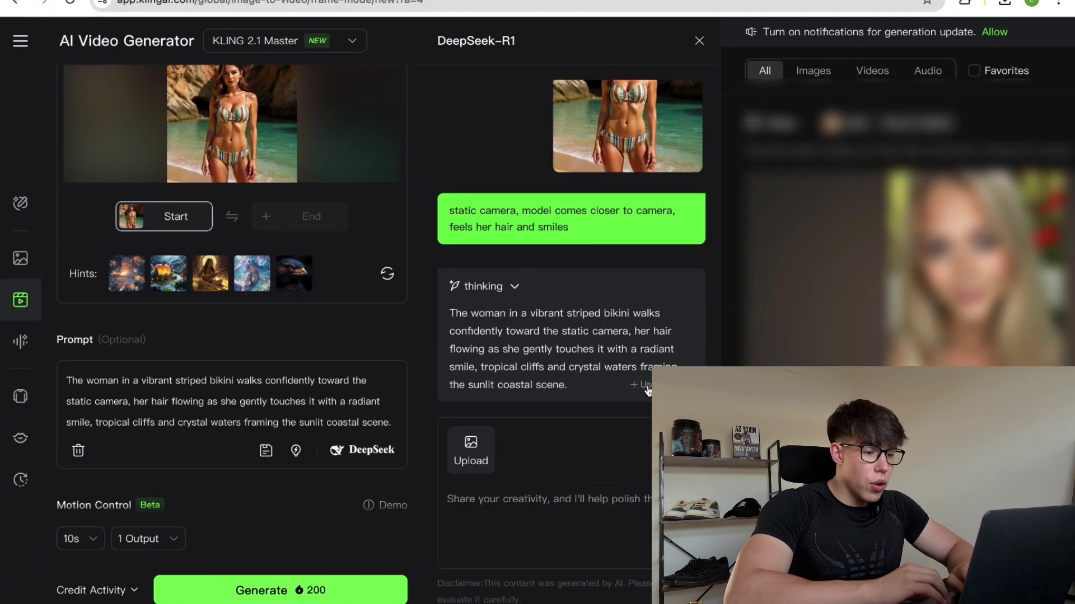
pyautogui.click(295, 583)
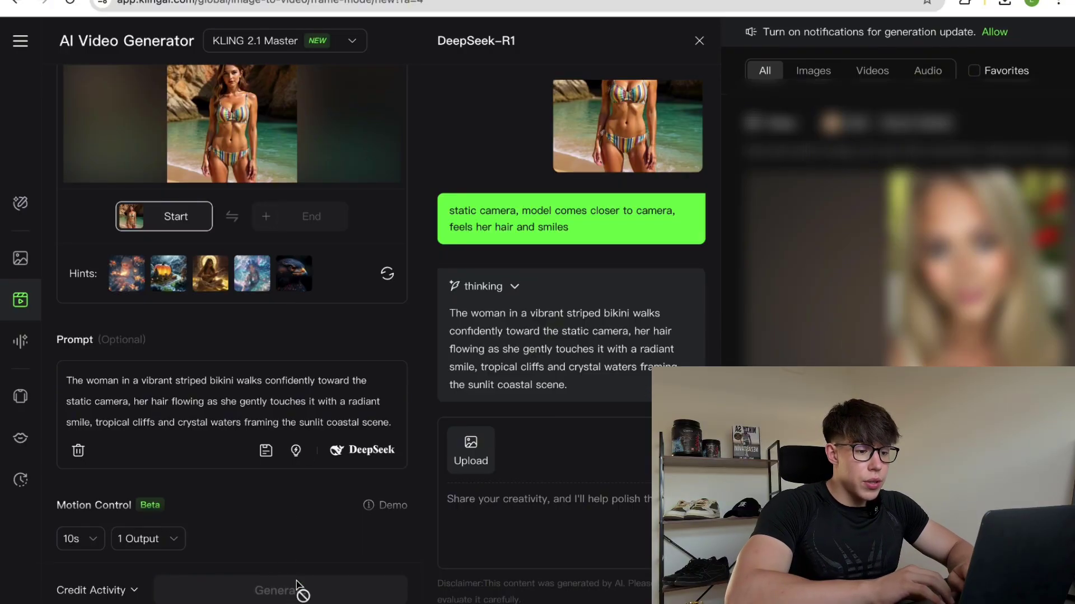